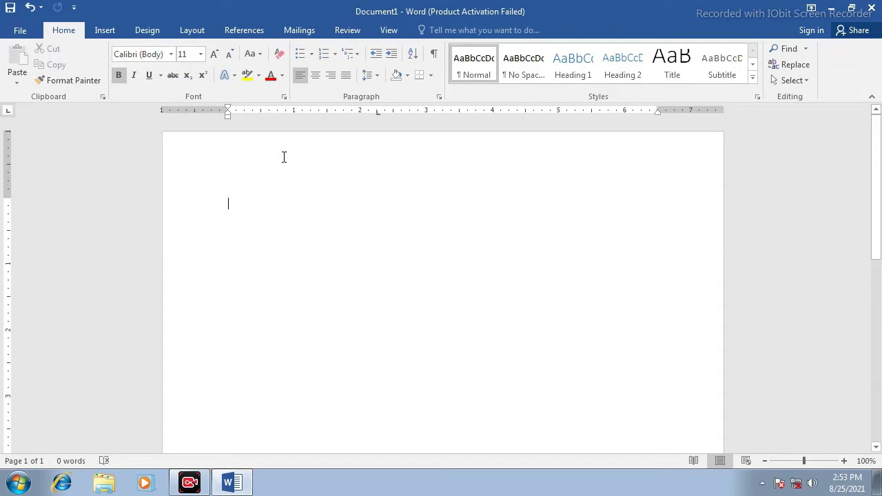
Step: Draw a can about 1.41" high and 0.72" wide and, over its lower part, a direct access storage shape about 1.03" by 1.75"
left_click(108, 32)
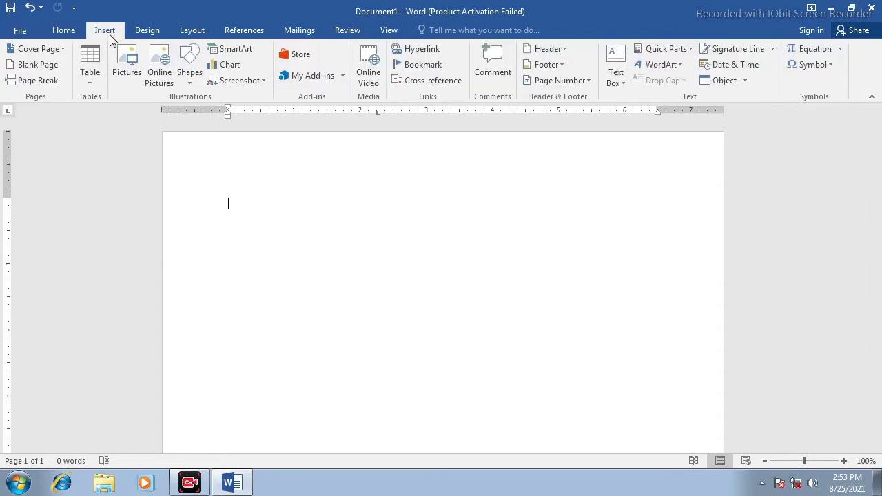
left_click(187, 78)
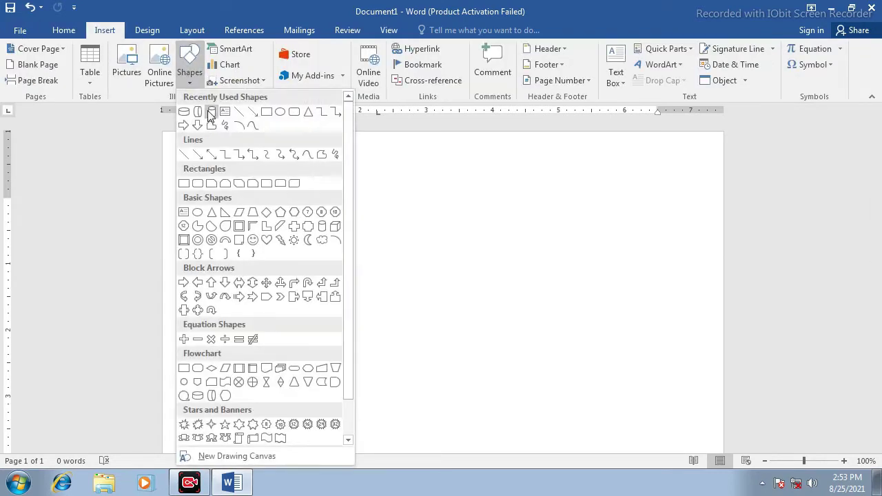
left_click(212, 111)
left_click_drag(356, 157, 405, 252)
left_click(25, 50)
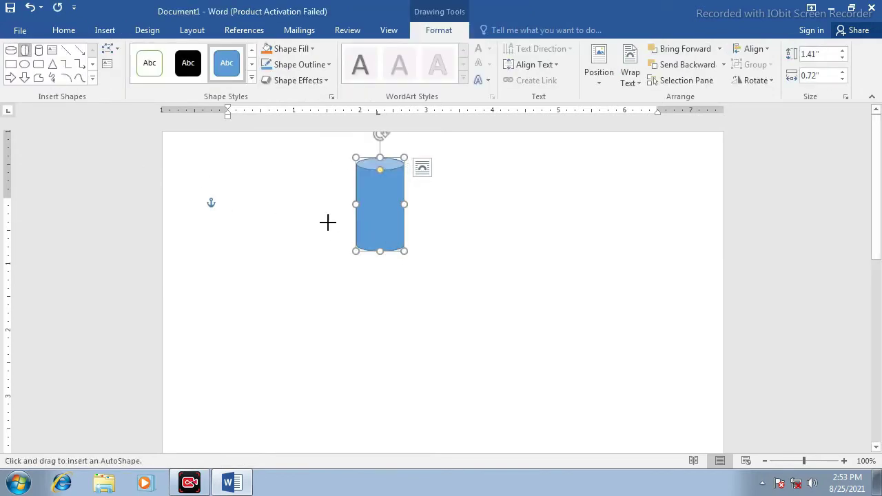
left_click_drag(327, 222, 441, 290)
Step: Draw a rectangle about 1.08" high and 3.07" wide over the lower part of the direct access storage shape, roughly centred below the can
left_click(10, 63)
mouse_move(302, 261)
left_mouse_down()
mouse_move(368, 301)
mouse_move(506, 335)
left_mouse_up()
left_click_drag(459, 276, 431, 277)
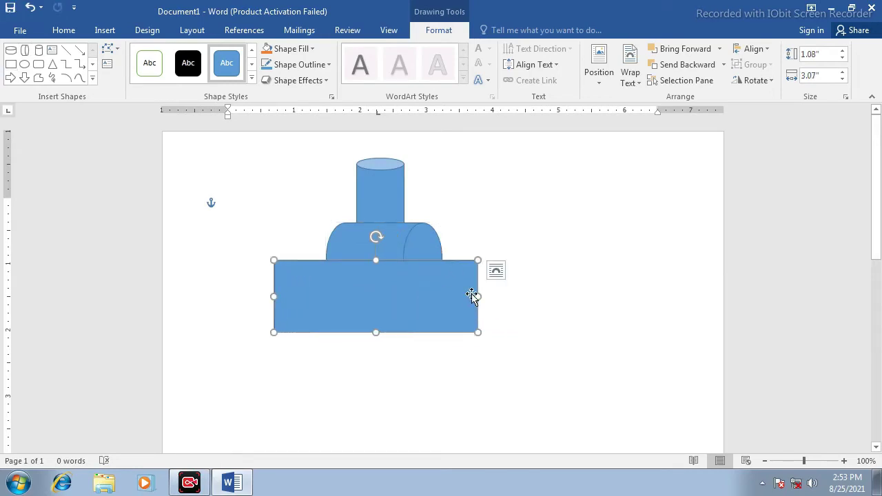
key("Escape")
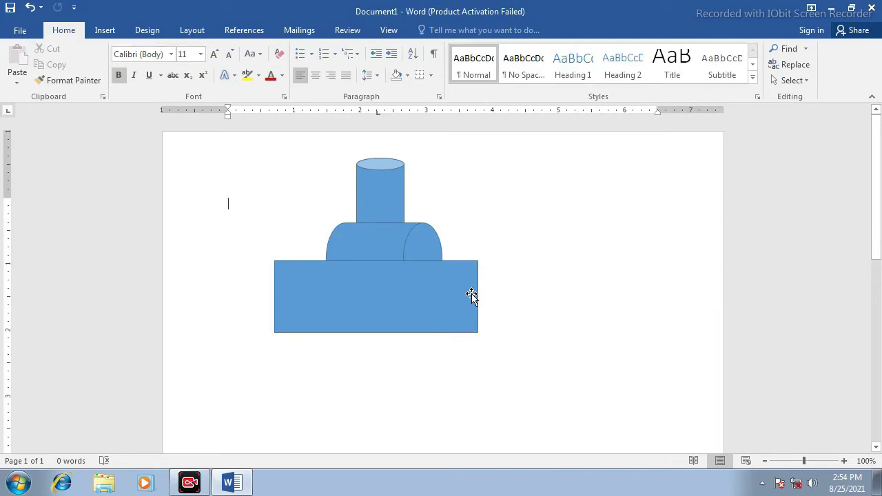
Step: Show the Selection pane for the document's shapes and close it again
left_click(791, 81)
left_click(755, 146)
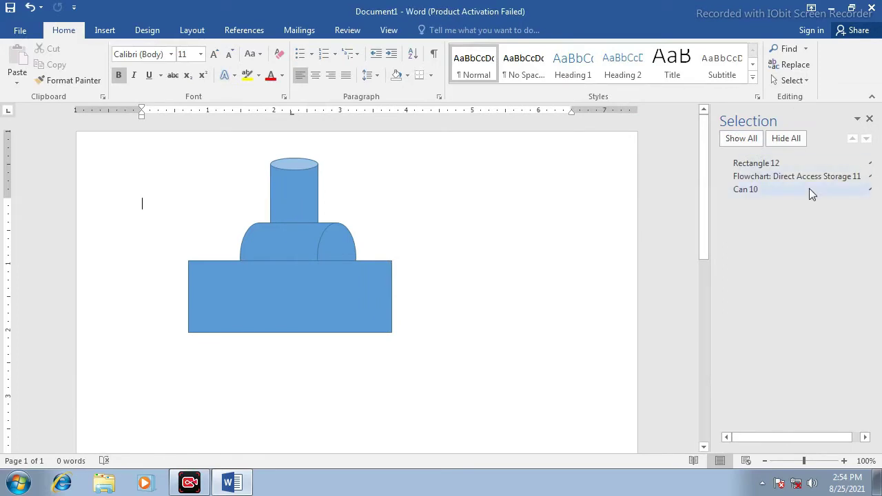
left_click(871, 122)
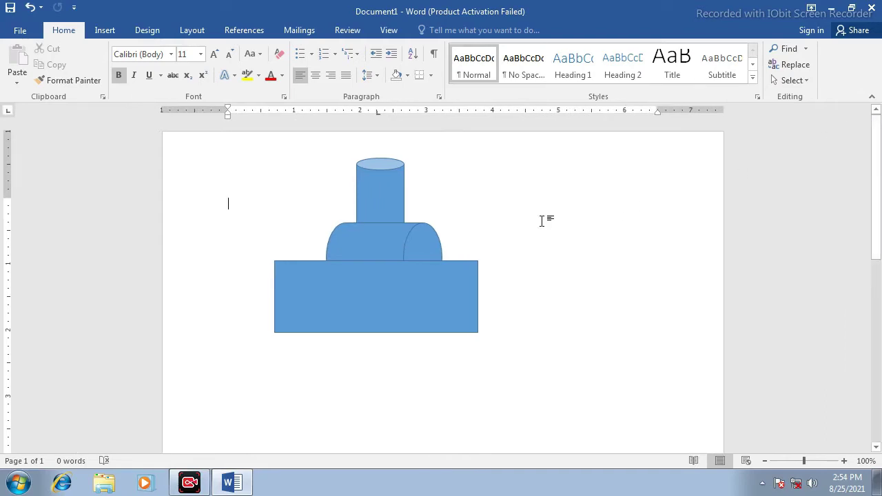
Step: Select the rectangle, show the Selection pane from its drawing format options, and close the pane
left_click(371, 275)
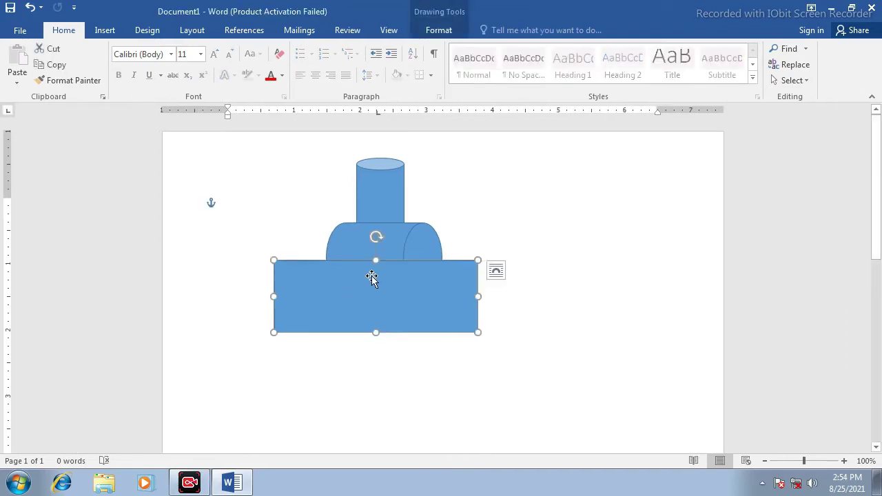
left_click(440, 31)
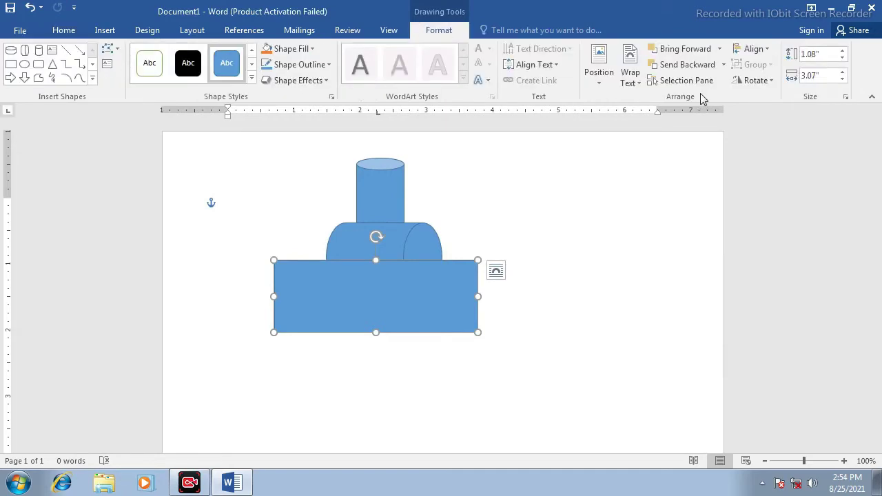
left_click(679, 81)
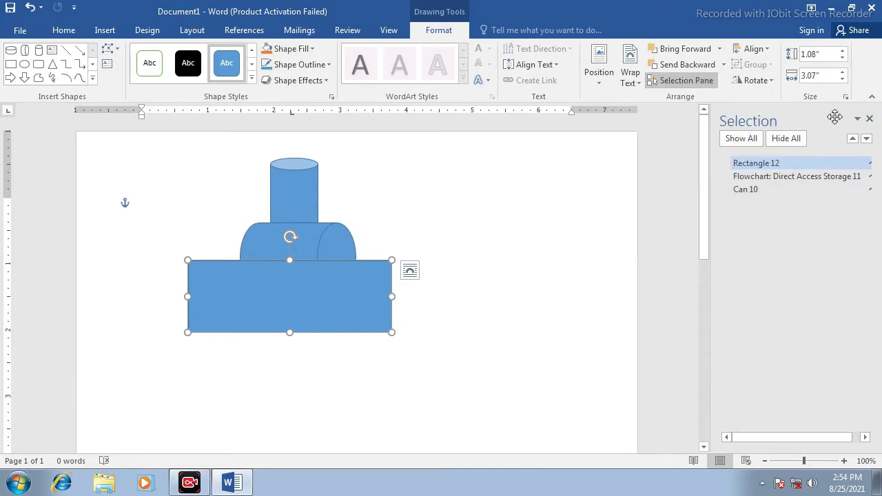
left_click(869, 119)
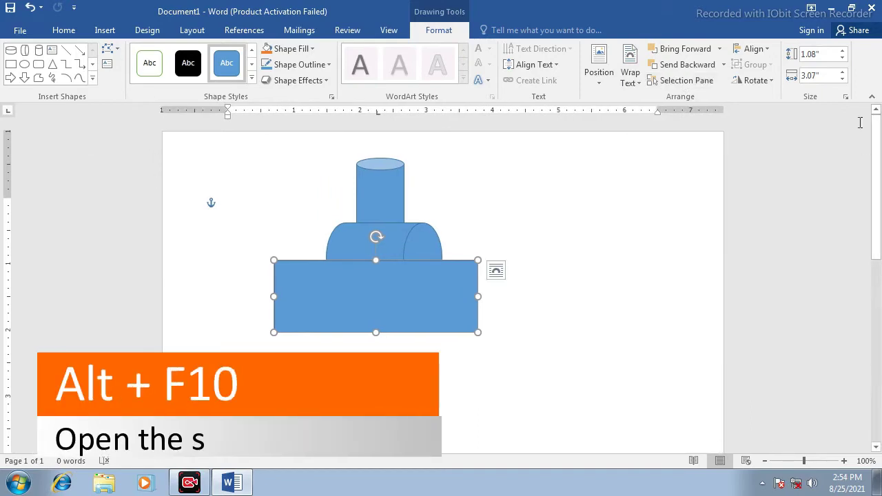
Step: Reopen the Selection pane and select the can, the direct access storage shape and the rectangle one after another from its list
key("alt")
key("alt+F10")
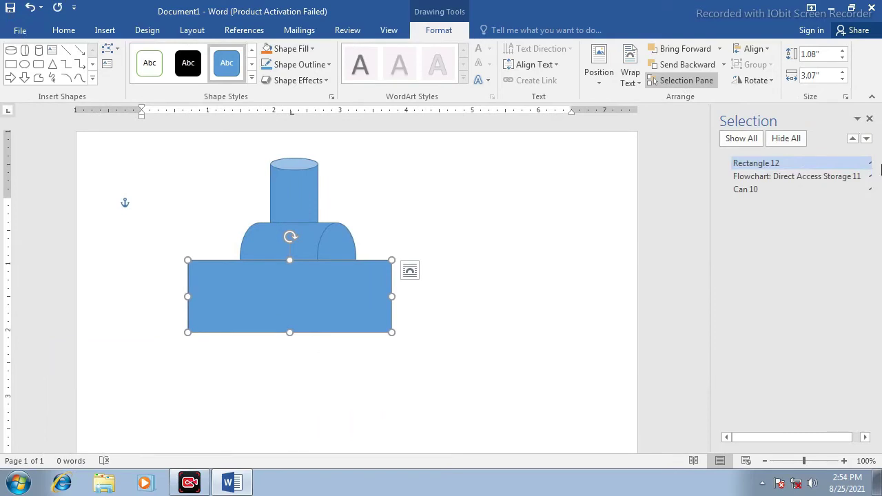
left_click(761, 190)
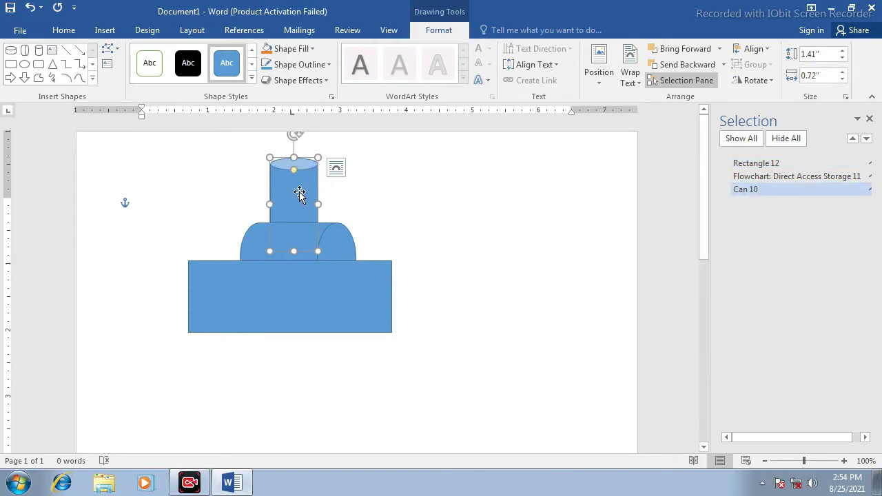
left_click(756, 177)
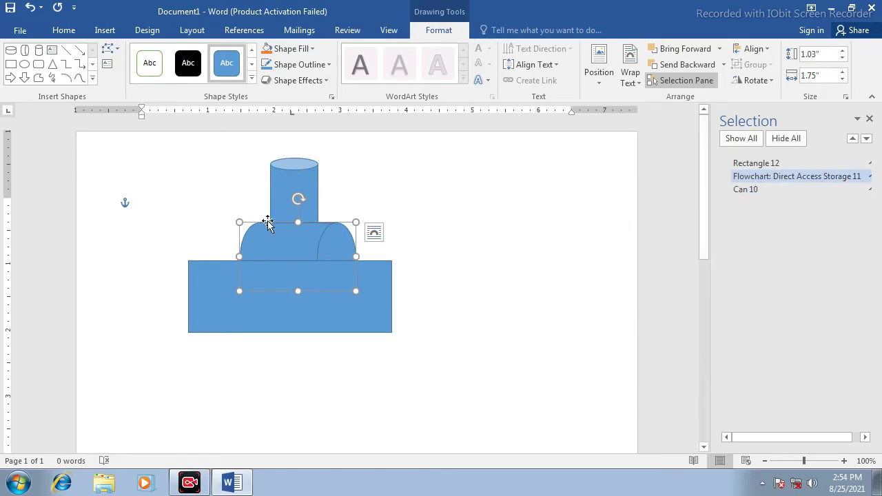
left_click(740, 166)
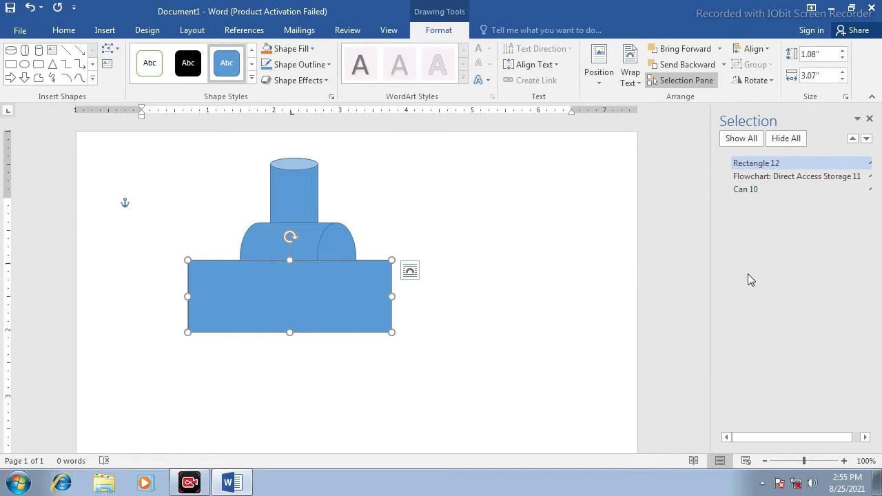
Step: Rename the rectangle's entry in the Selection pane as Rectangle
left_click(779, 165)
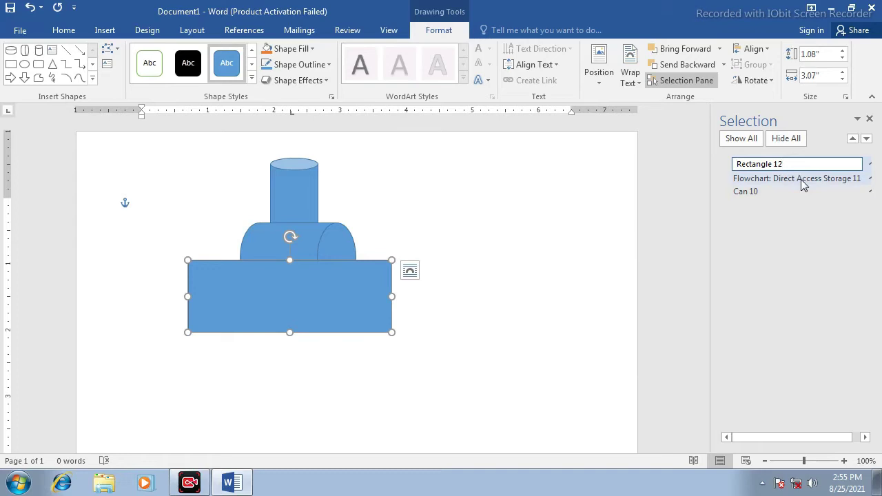
key("BackSpace")
key("BackSpace")
key("Return")
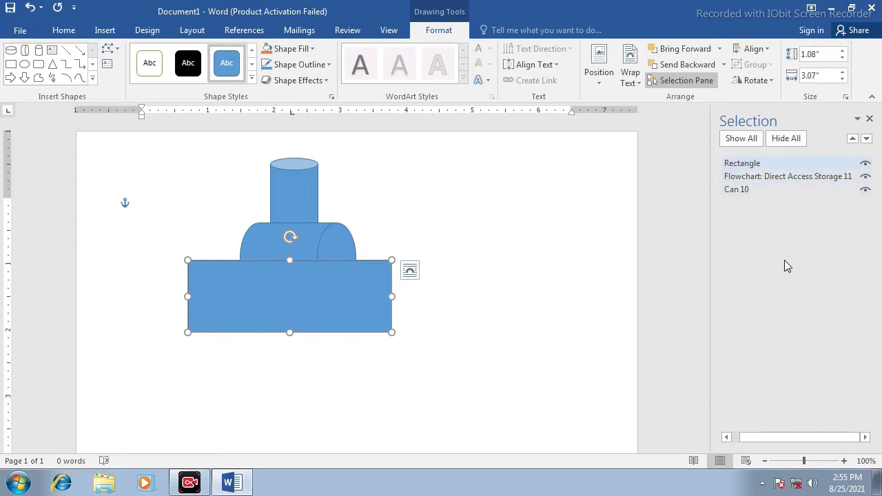
Step: Rename the direct access storage shape's entry in the Selection pane as Flowchart
left_click(766, 177)
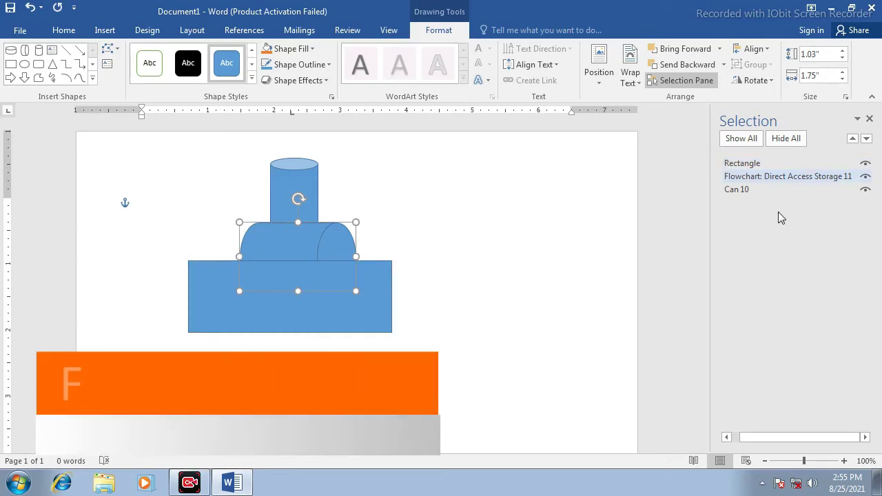
key("F2")
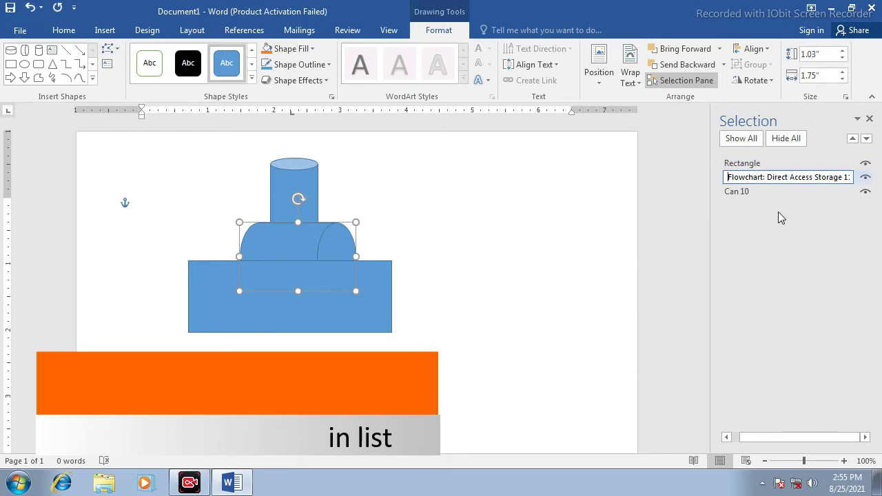
key("End")
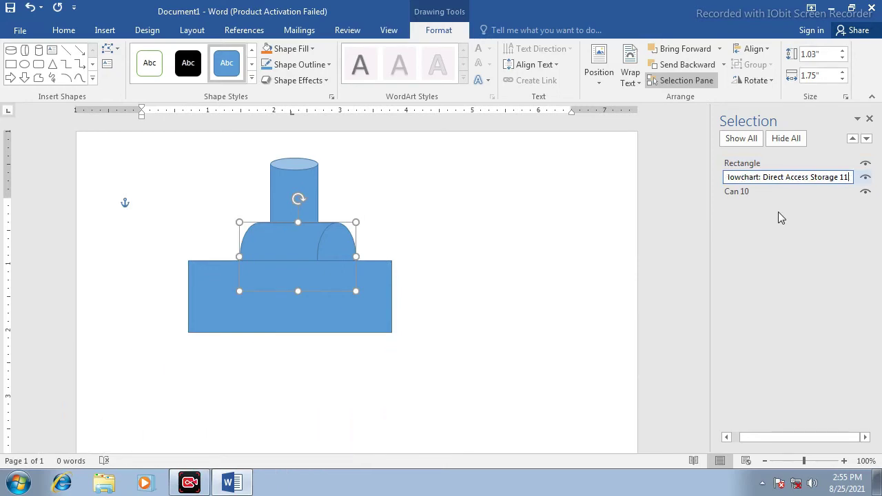
key("BackSpace")
key("BackSpace")
key("BackSpace")
key("BackSpace")
key("BackSpace")
key("BackSpace")
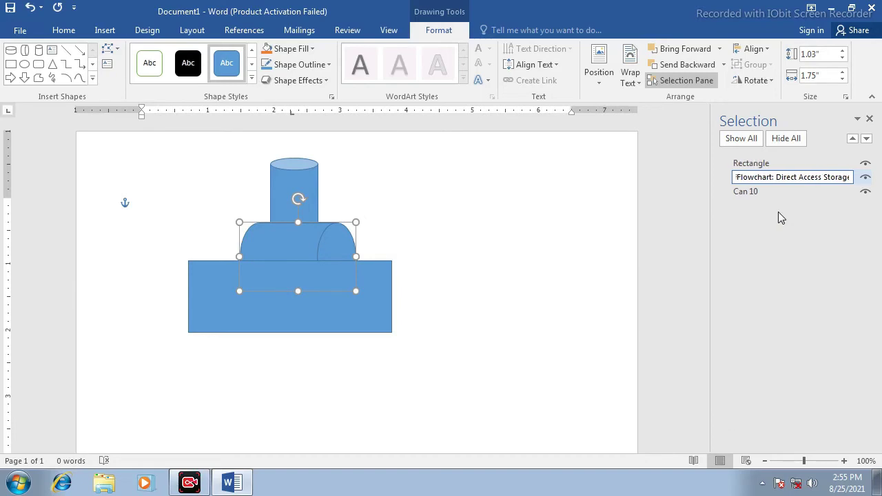
key("BackSpace")
key("BackSpace")
key("BackSpace")
key("BackSpace")
key("Return")
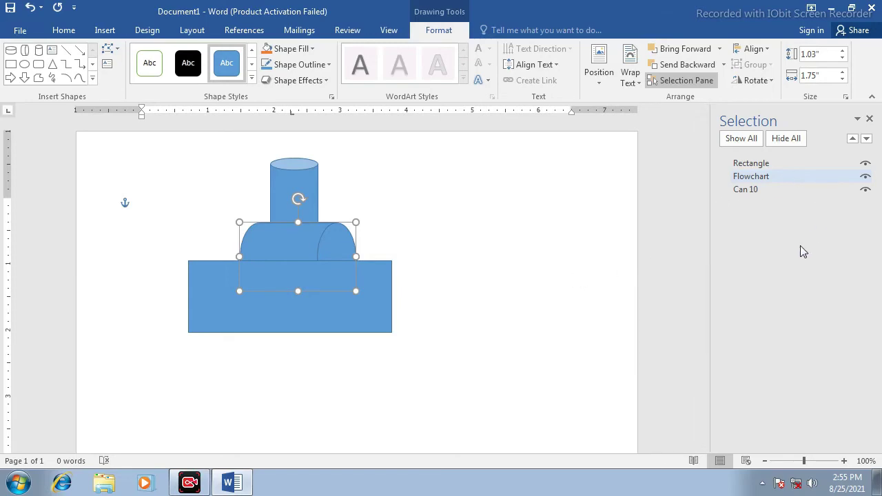
Step: Send the rectangle to the bottom of the stacking order and move it up behind the can
left_click(758, 165)
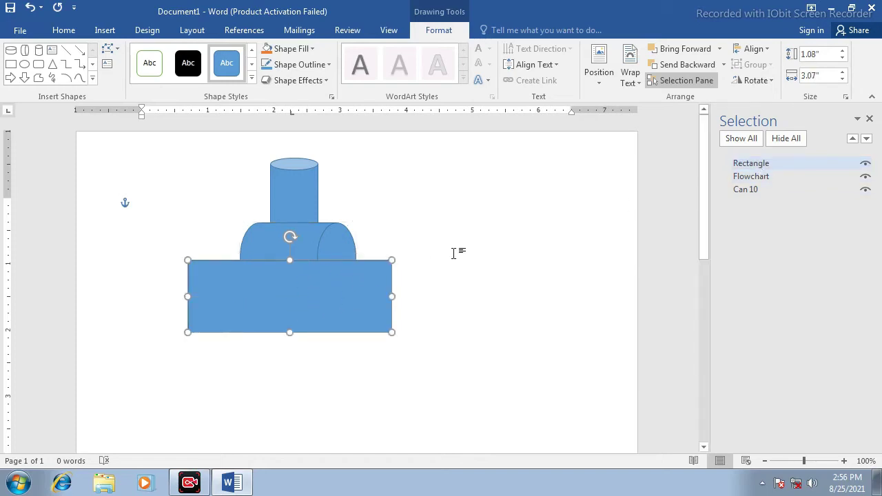
left_click(866, 140)
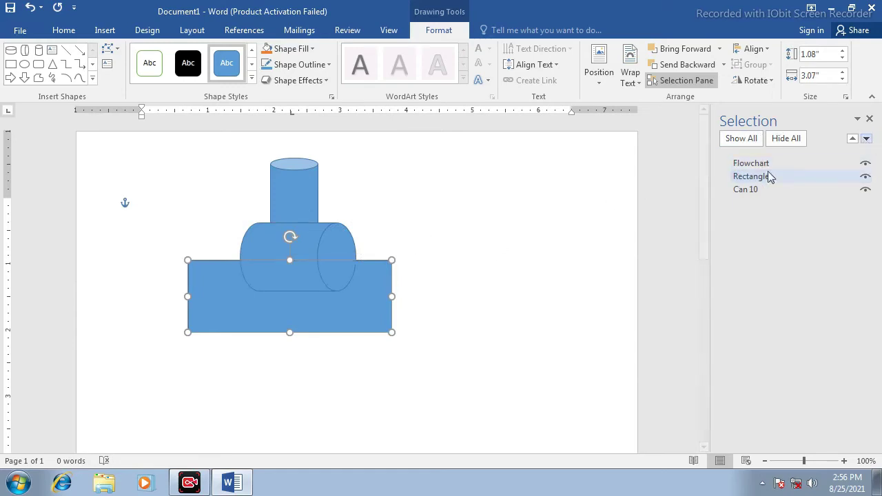
left_click(866, 140)
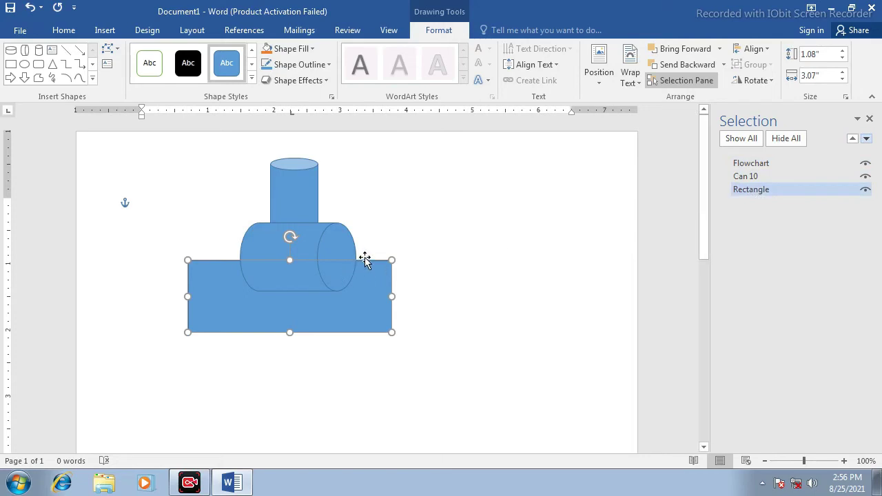
left_click_drag(366, 260, 366, 140)
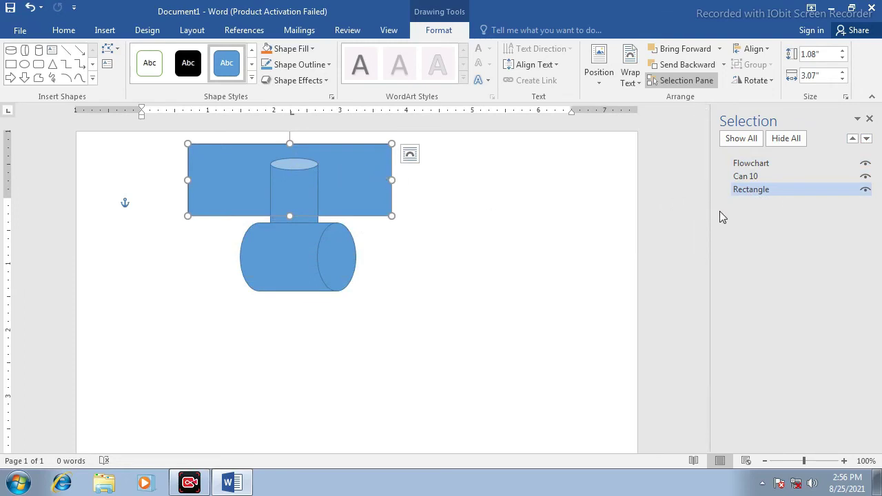
Step: Bring the rectangle to the top of the stacking order and move it down over the lower part of the Flowchart shape
left_click(854, 139)
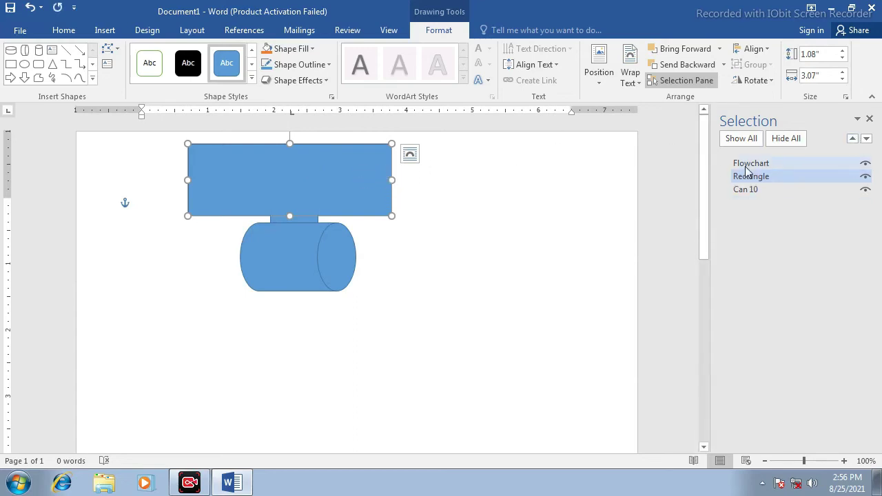
left_click(853, 138)
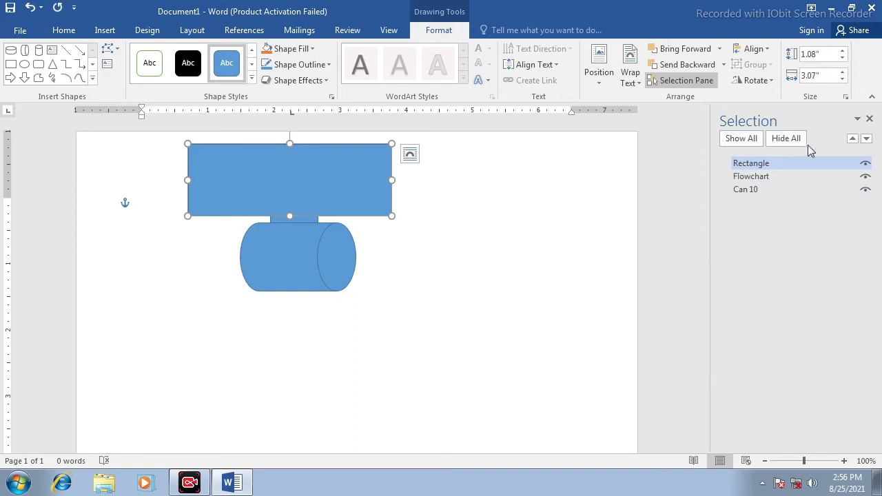
left_click_drag(351, 184, 344, 296)
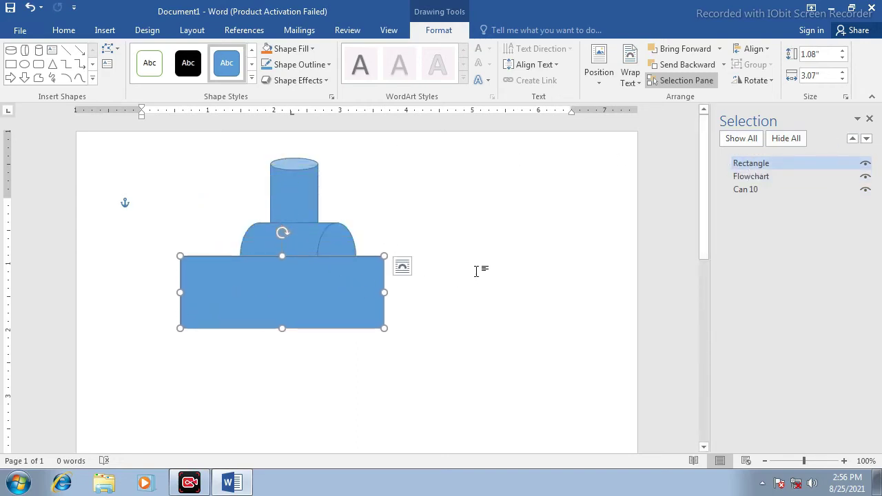
Step: Hide all the shapes and show them again, and do the same for the rectangle alone
left_click(790, 140)
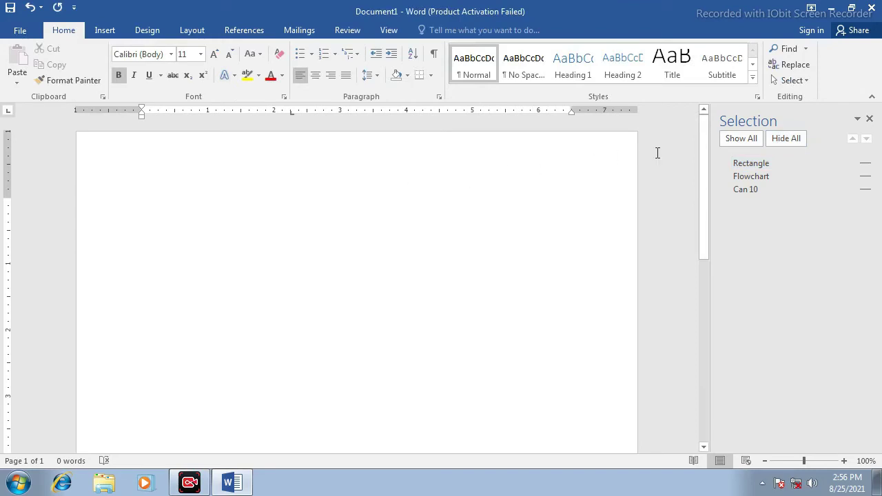
left_click(740, 140)
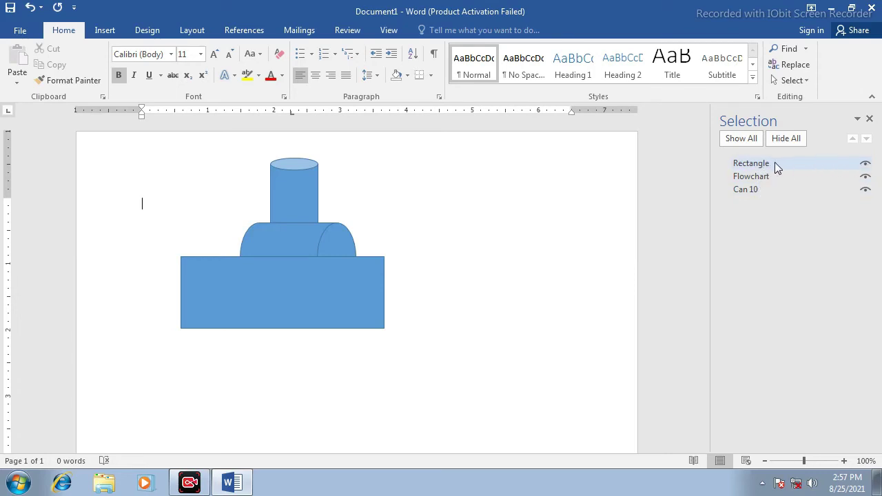
left_click(866, 166)
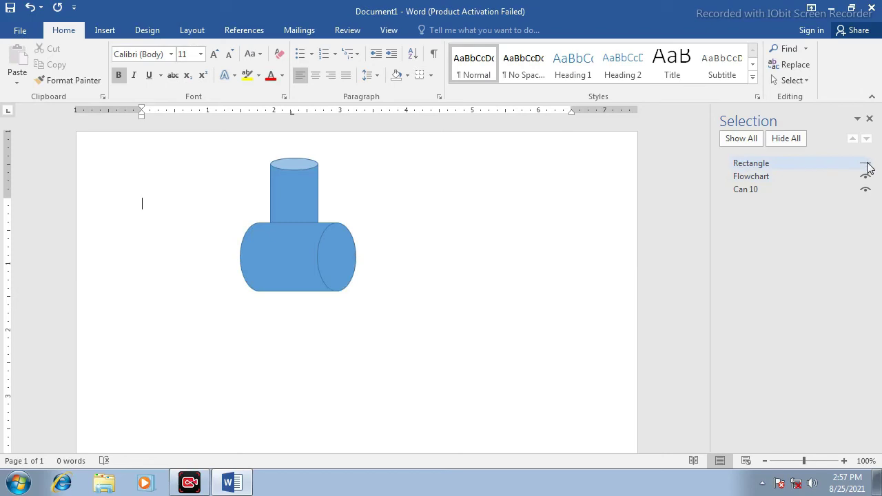
left_click(866, 166)
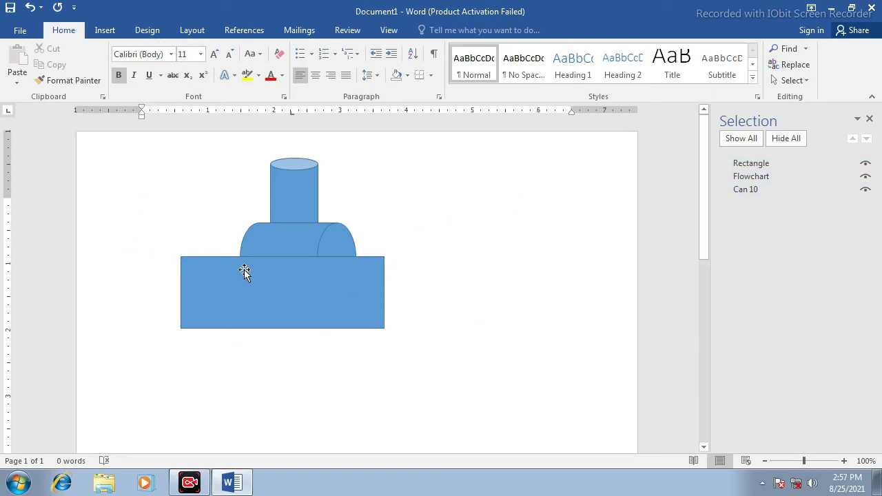
Step: Select the can on the page and display its drawing format options
left_click(299, 183)
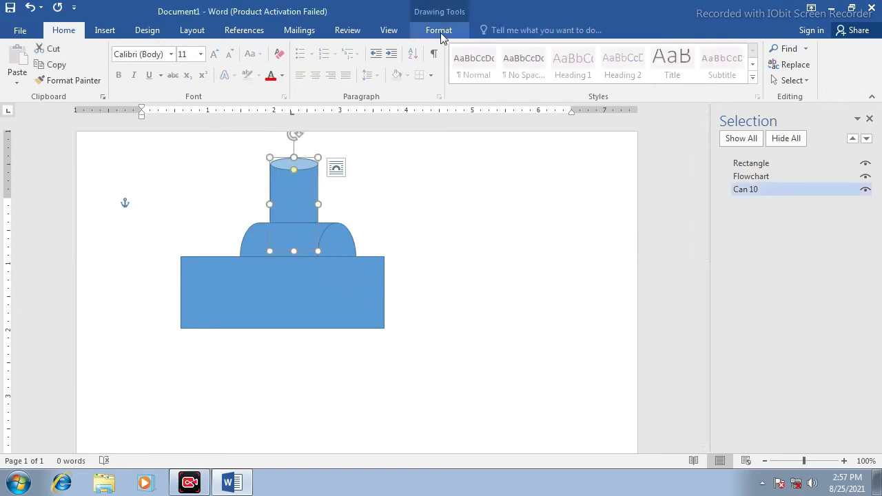
left_click(444, 38)
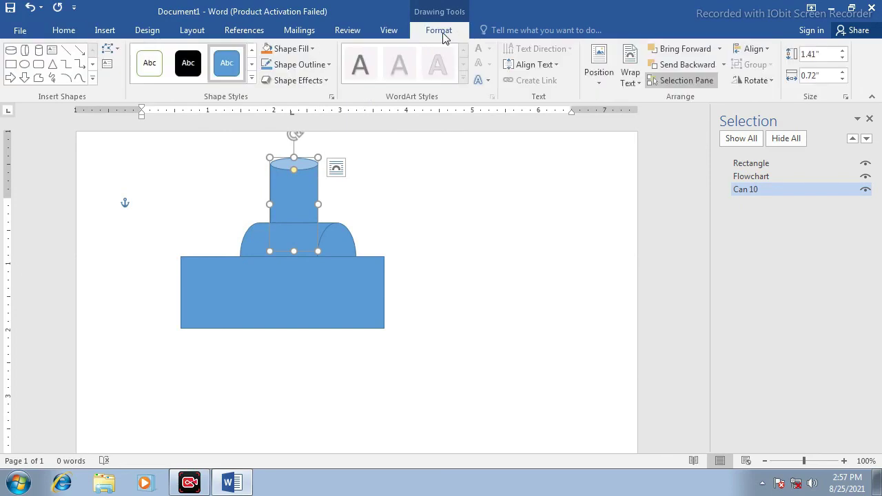